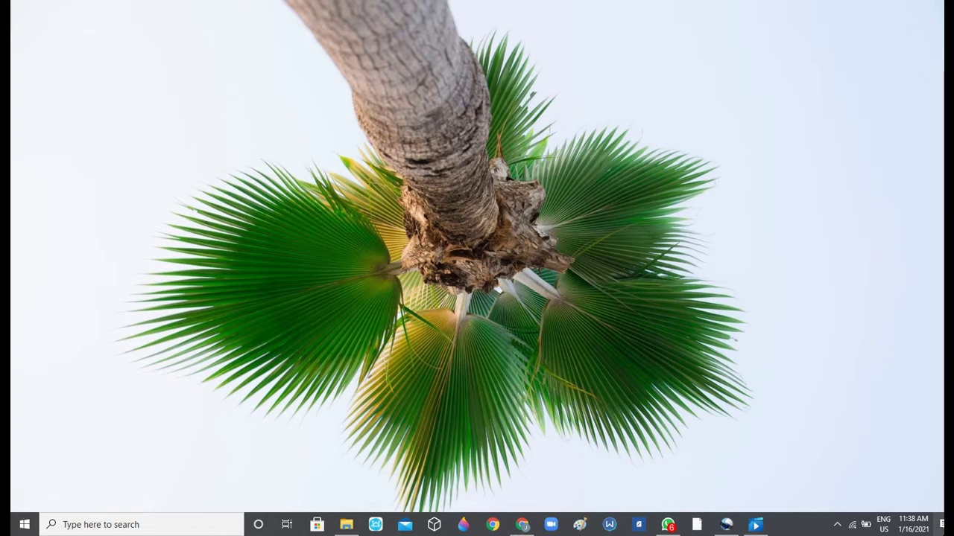
Open the access control list page at countryipblocks.net/acl.php in Chrome.
click(521, 525)
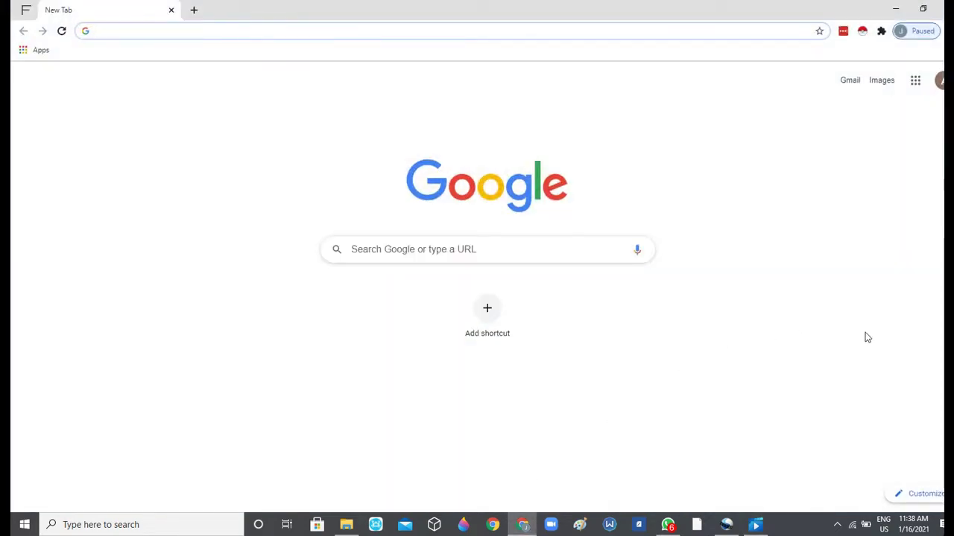
text(country)
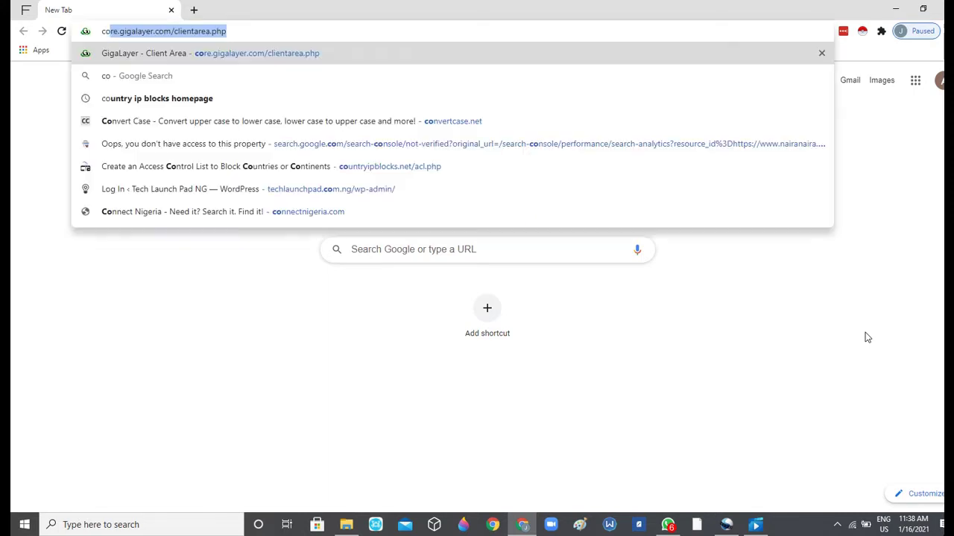
text(ip)
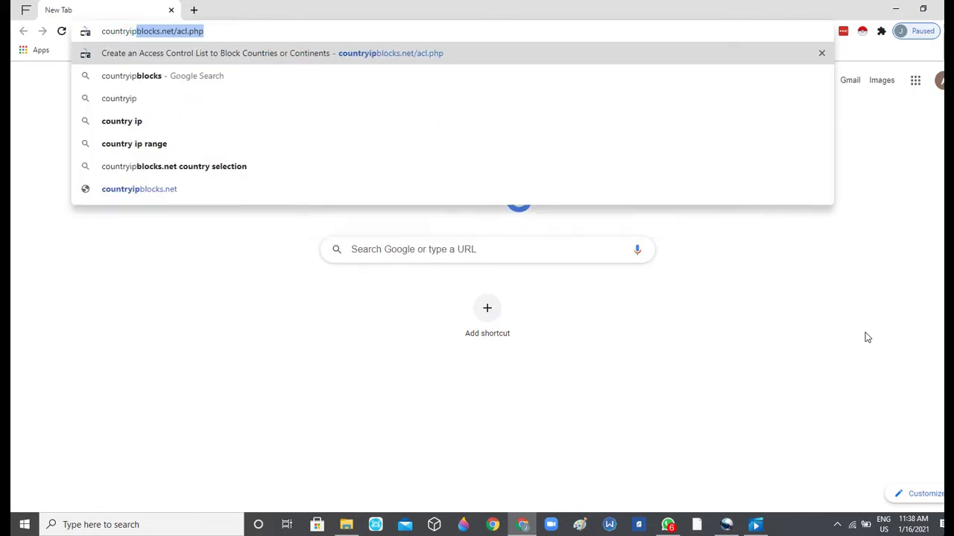
key(Right)
key(Return)
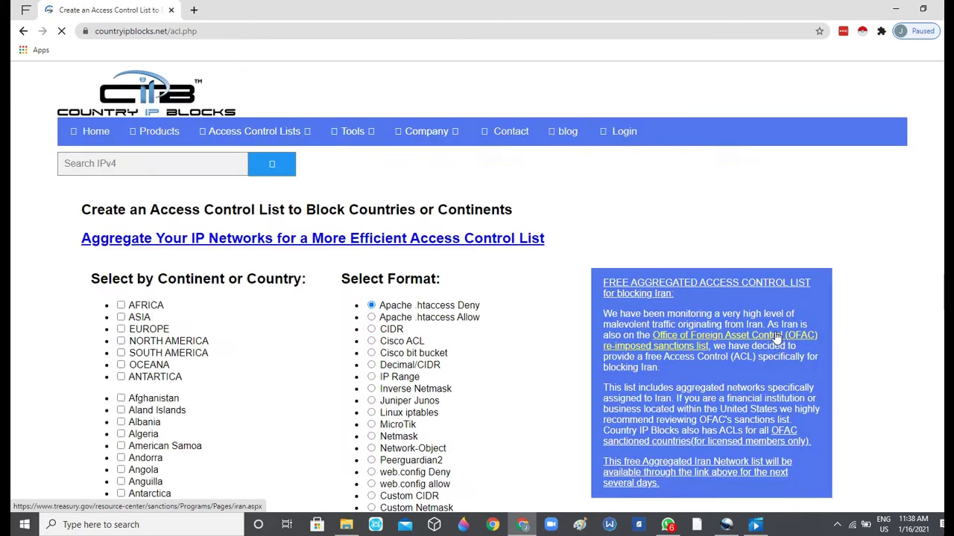
Select China and Germany in the country list as the countries to block.
scroll(585, 307, down, 1)
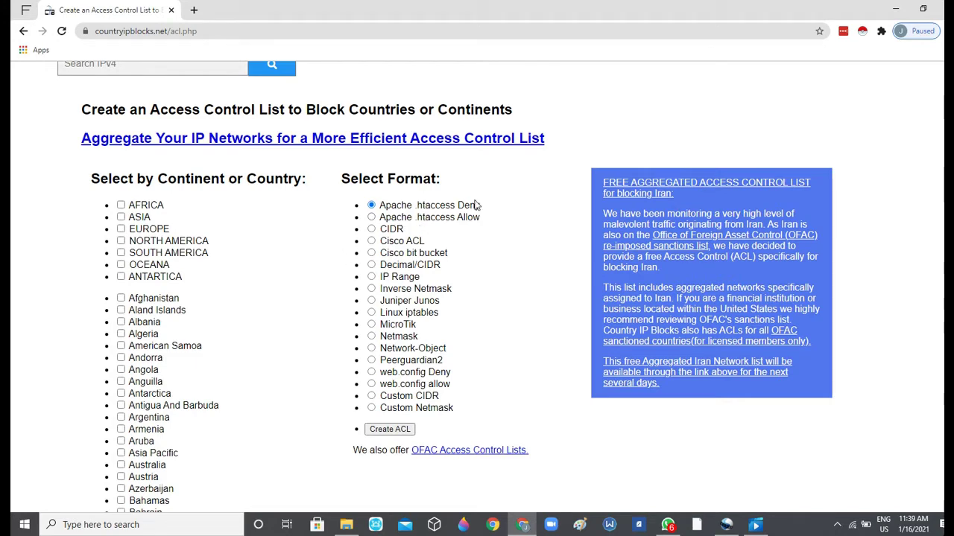
scroll(290, 309, down, 3)
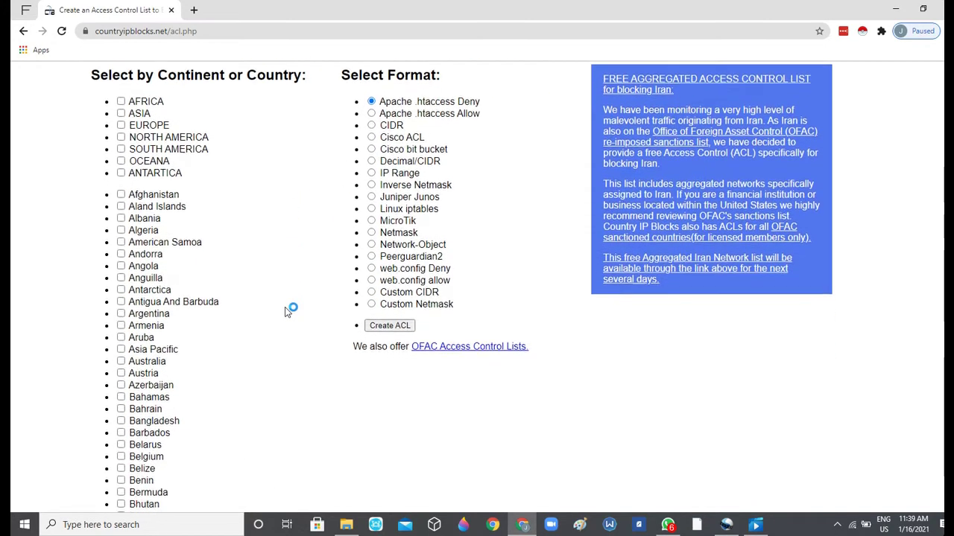
scroll(290, 310, down, 3)
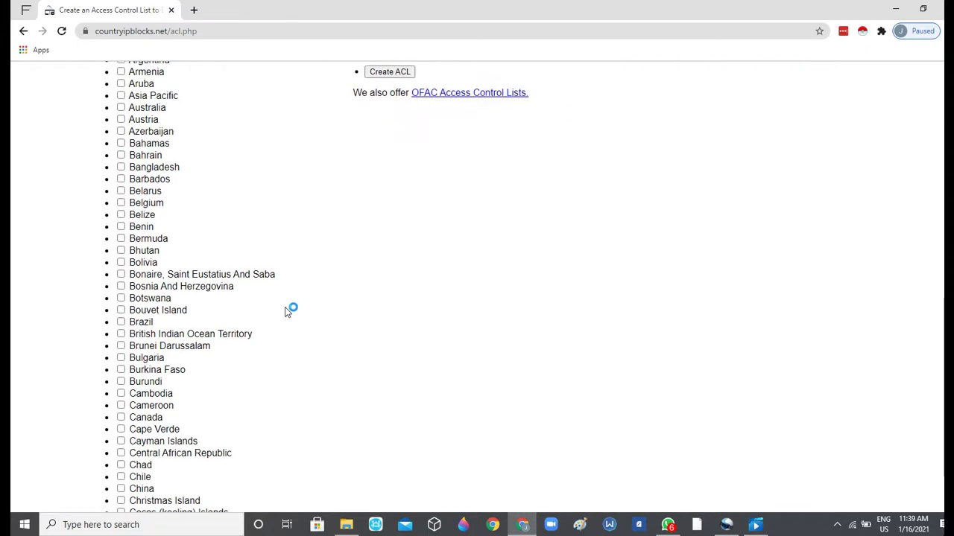
scroll(289, 309, down, 2)
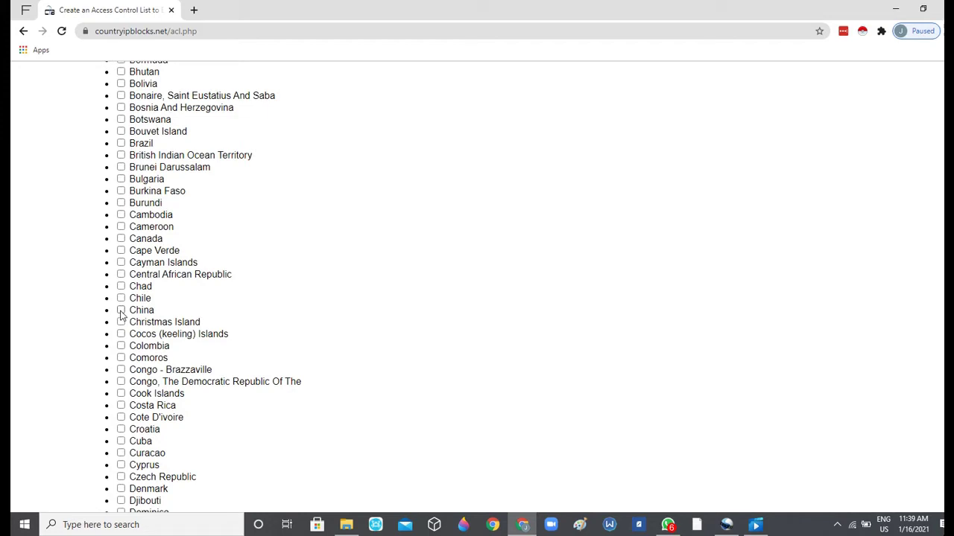
click(120, 310)
scroll(121, 315, down, 2)
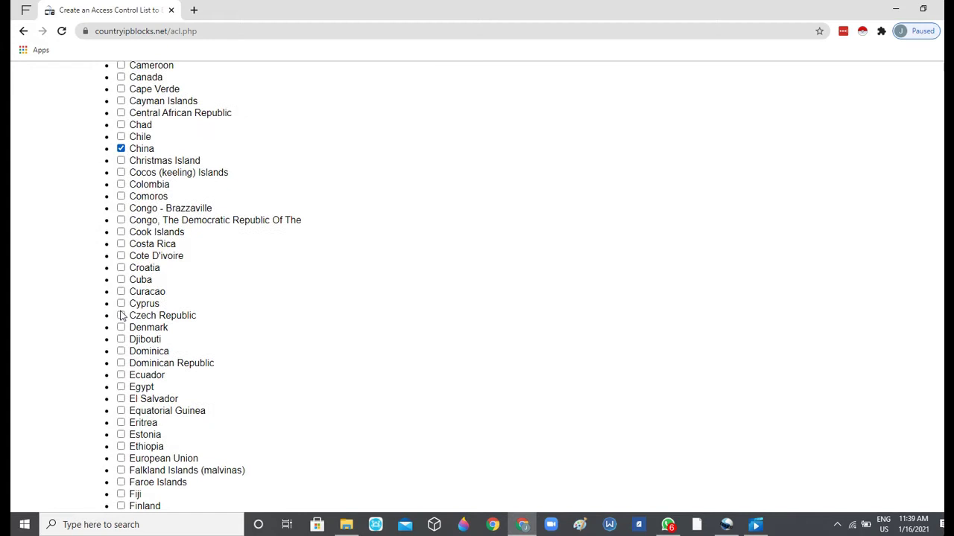
scroll(121, 315, down, 3)
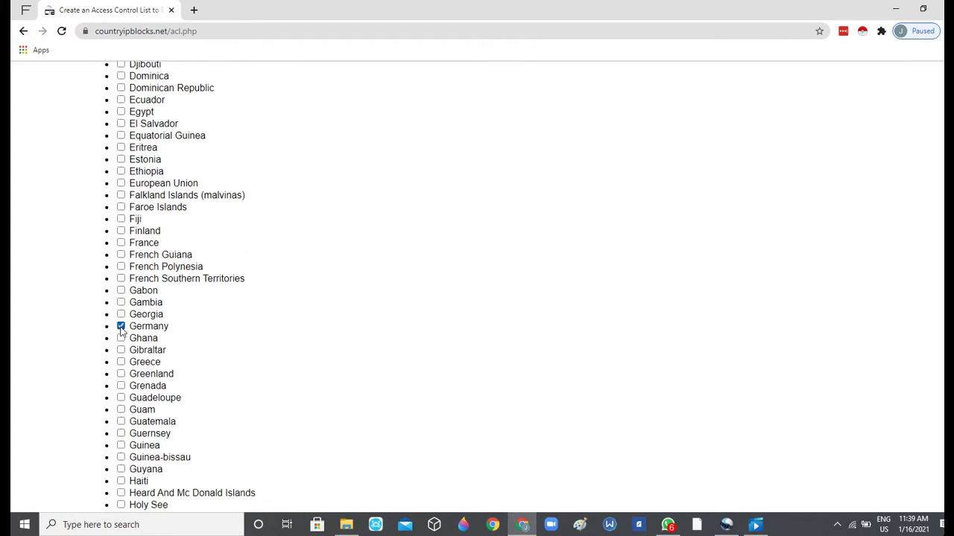
Create the ACL for the selected countries in the Apache .htaccess Deny format.
scroll(121, 331, up, 5)
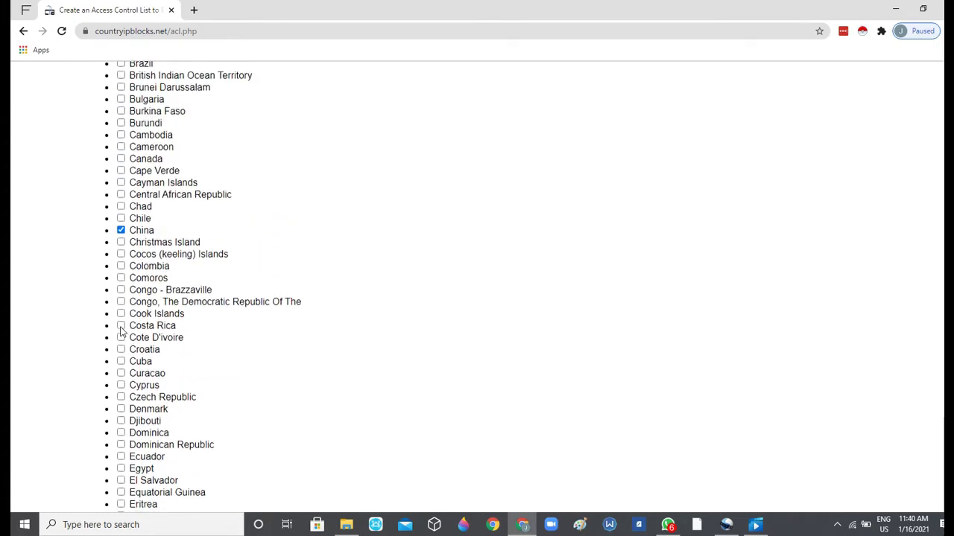
scroll(121, 331, up, 6)
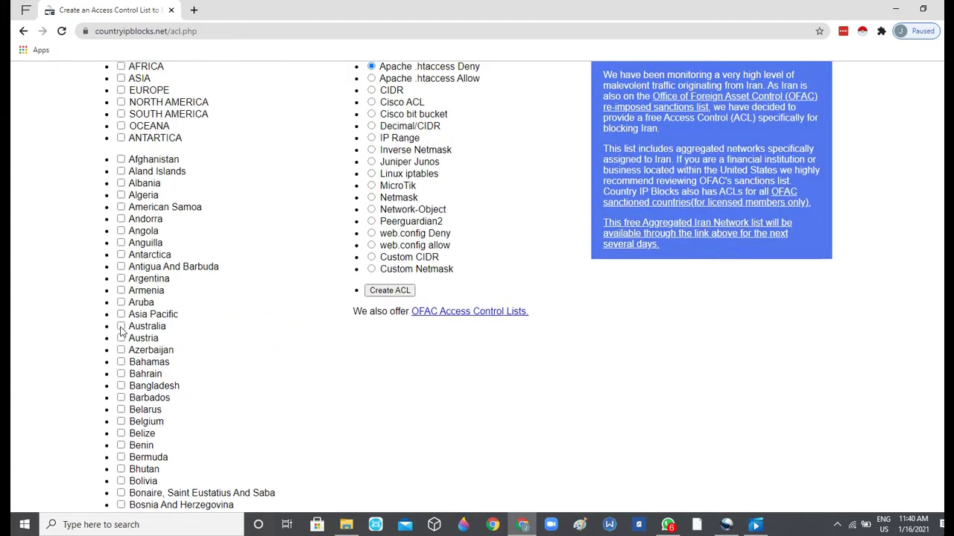
scroll(122, 332, up, 3)
scroll(122, 331, down, 2)
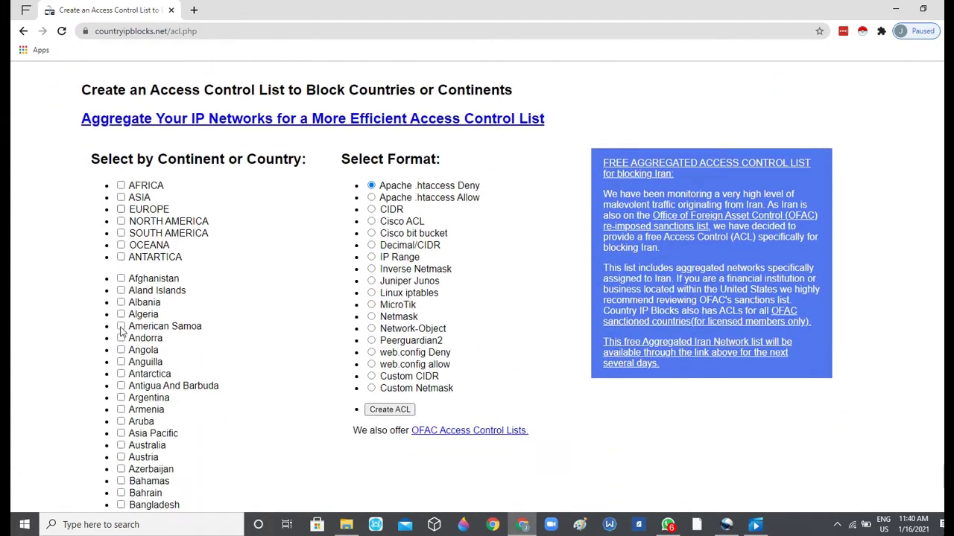
scroll(121, 331, down, 1)
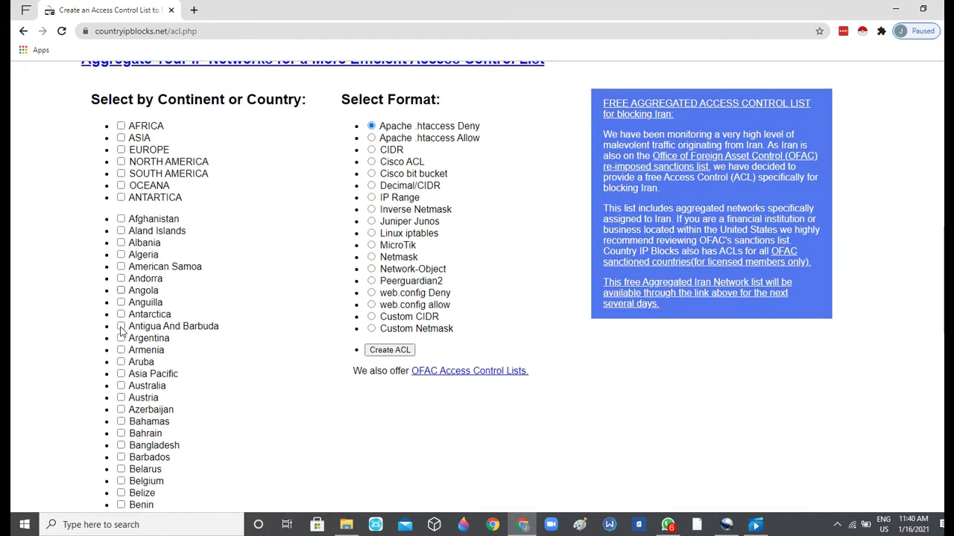
scroll(122, 332, down, 1)
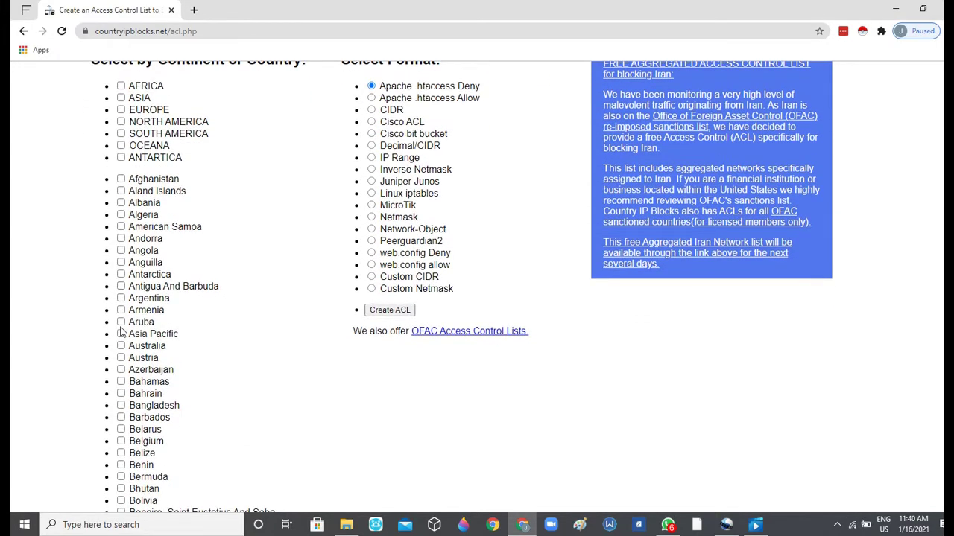
scroll(122, 331, up, 1)
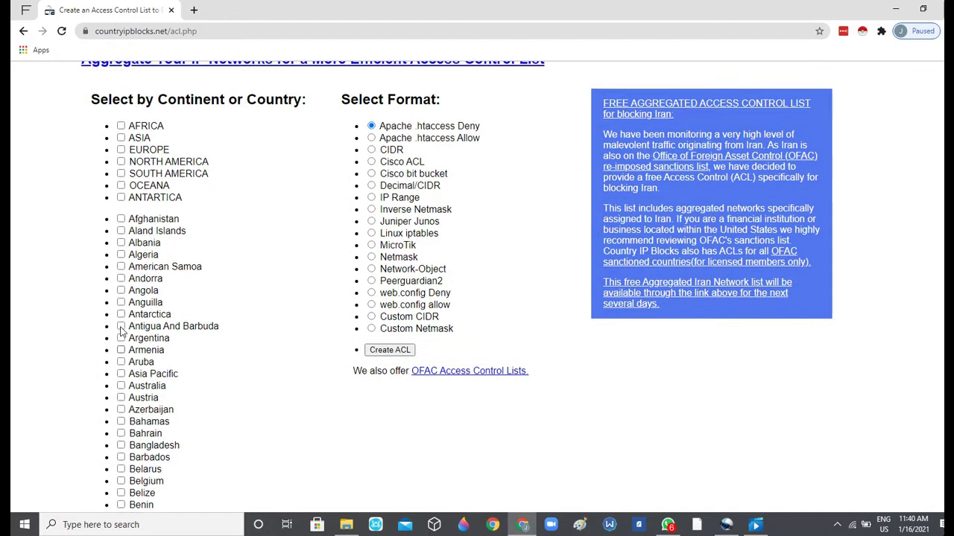
scroll(121, 331, up, 4)
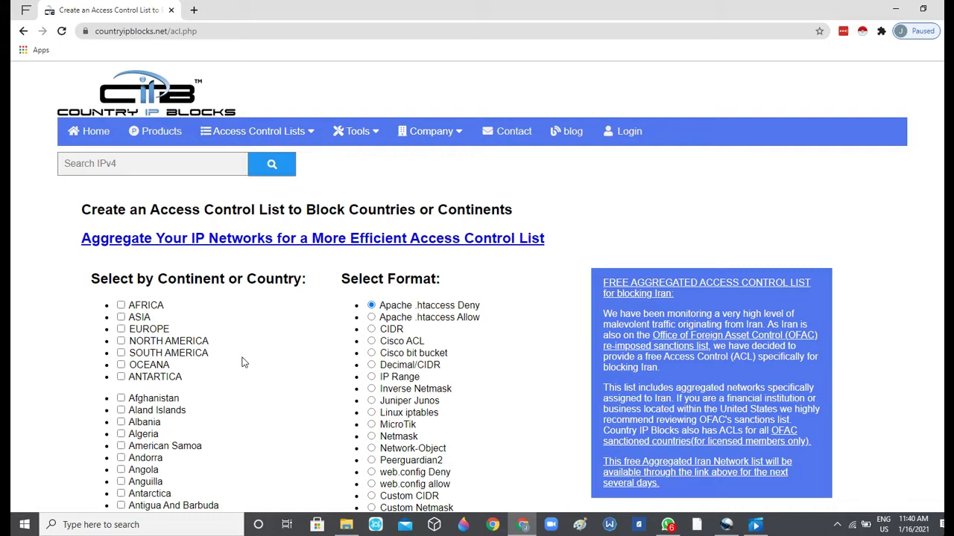
scroll(242, 362, down, 3)
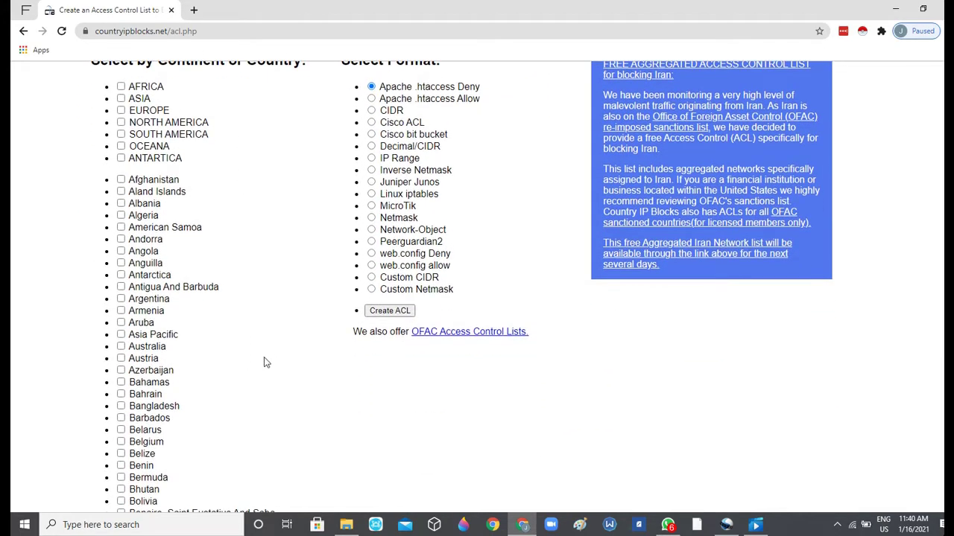
click(390, 311)
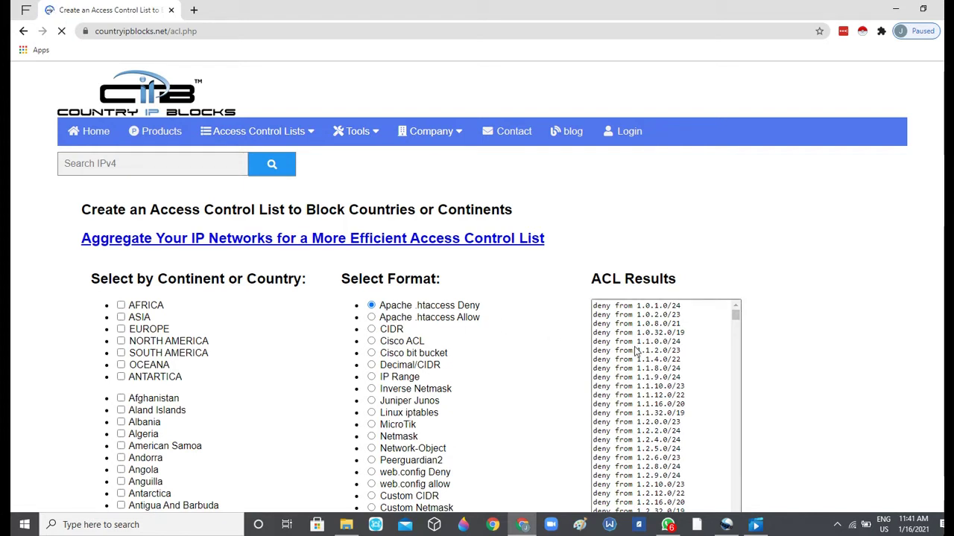
Examine the deny rules in the ACL Results and the countries they cover.
scroll(792, 357, down, 1)
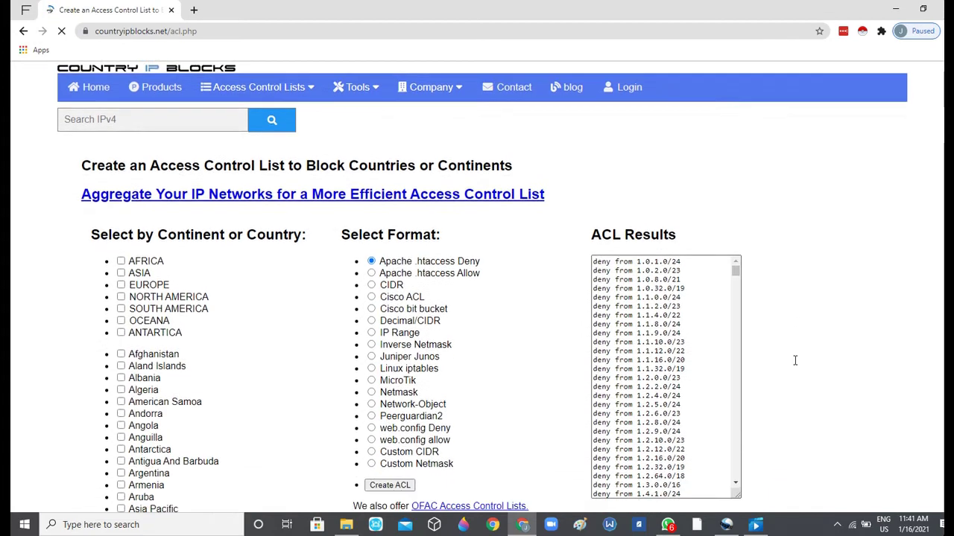
scroll(492, 365, down, 1)
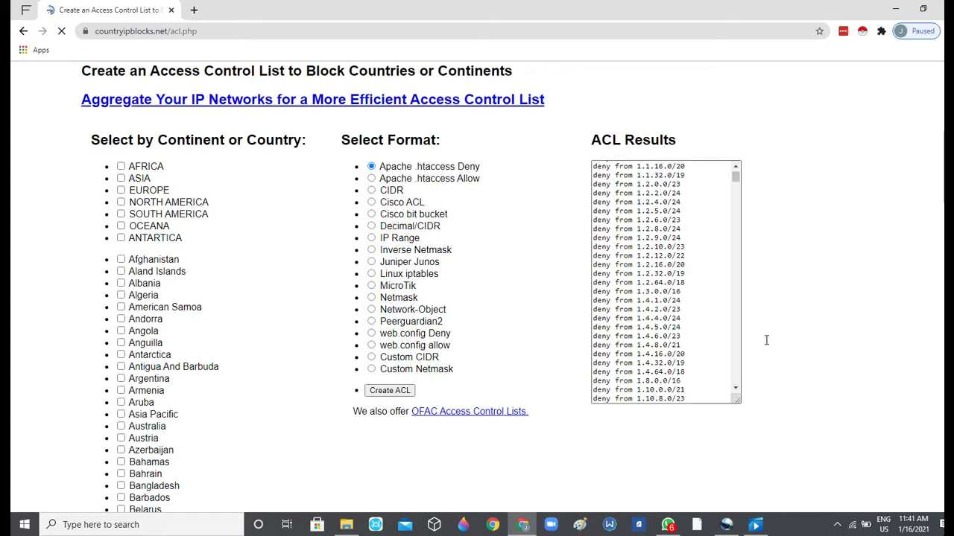
scroll(794, 336, up, 1)
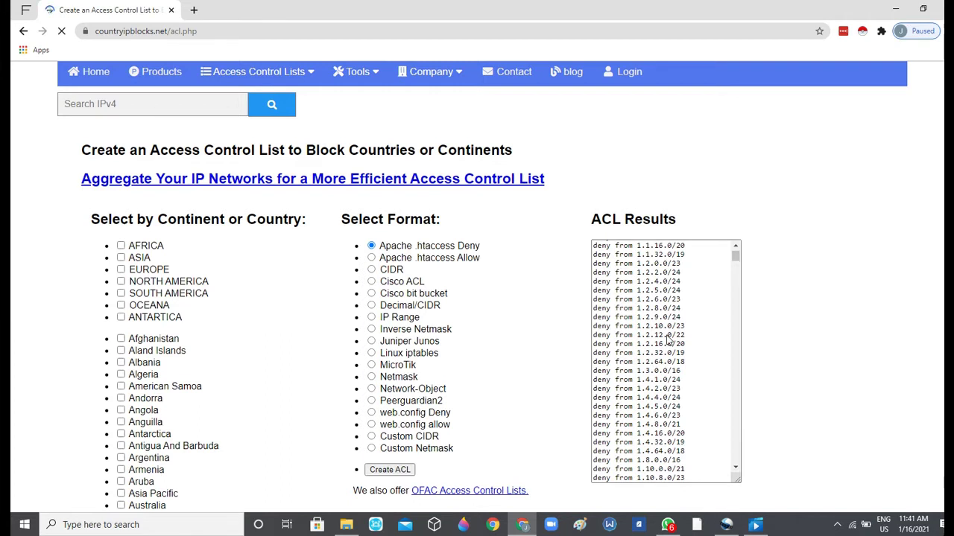
scroll(667, 341, up, 2)
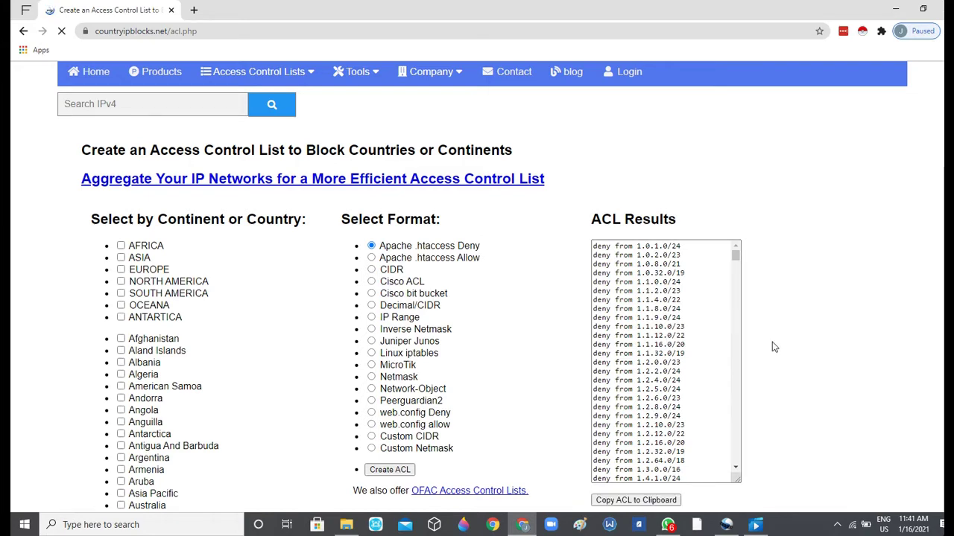
scroll(773, 347, down, 2)
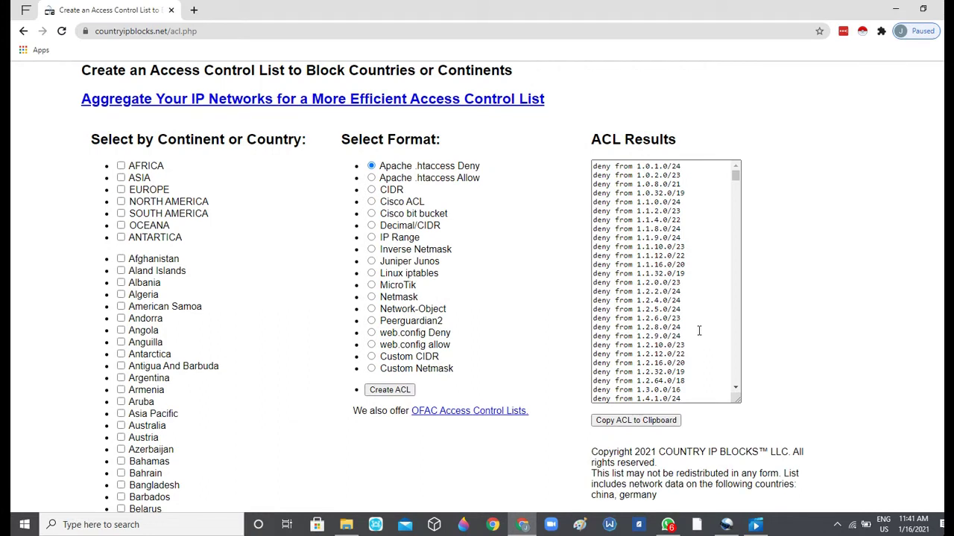
scroll(699, 330, down, 1)
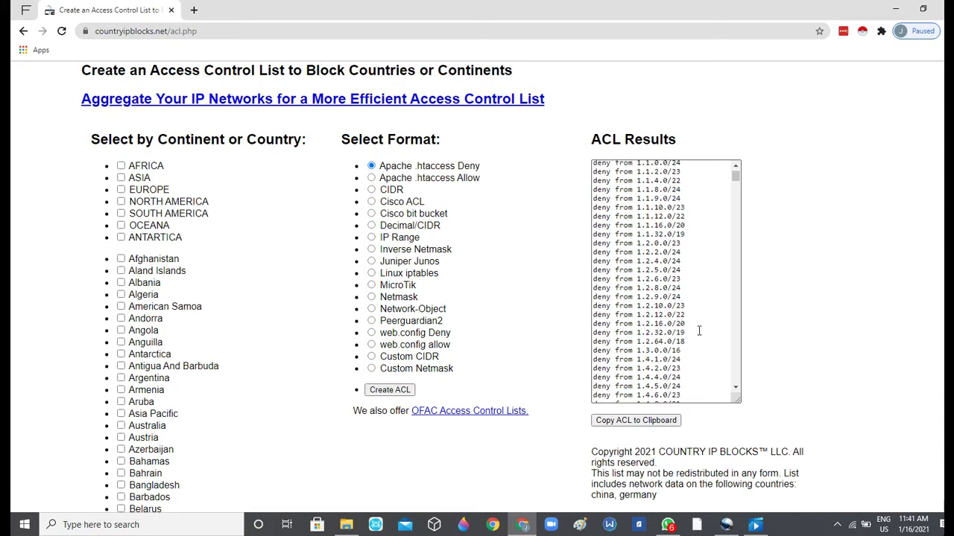
scroll(699, 331, down, 2)
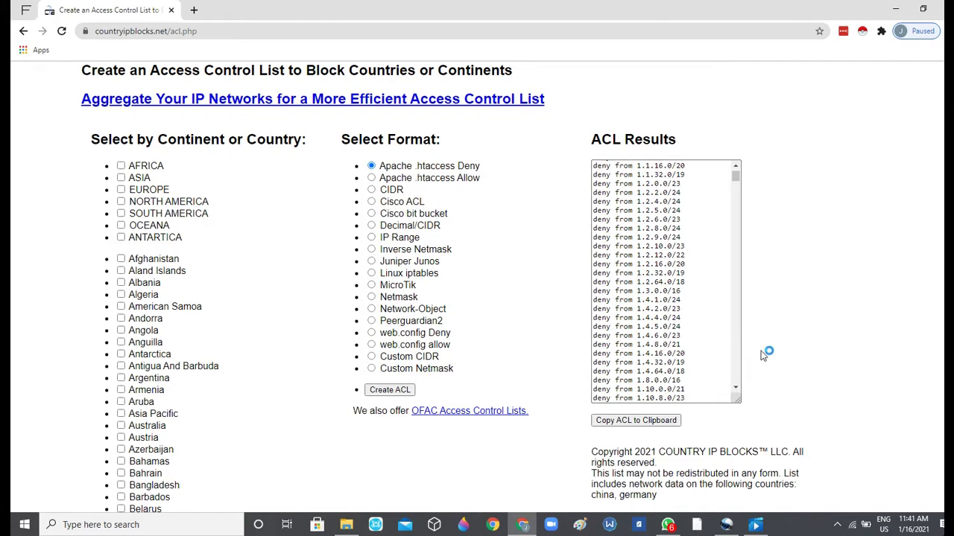
Copy the complete generated ACL to the clipboard.
scroll(761, 356, down, 2)
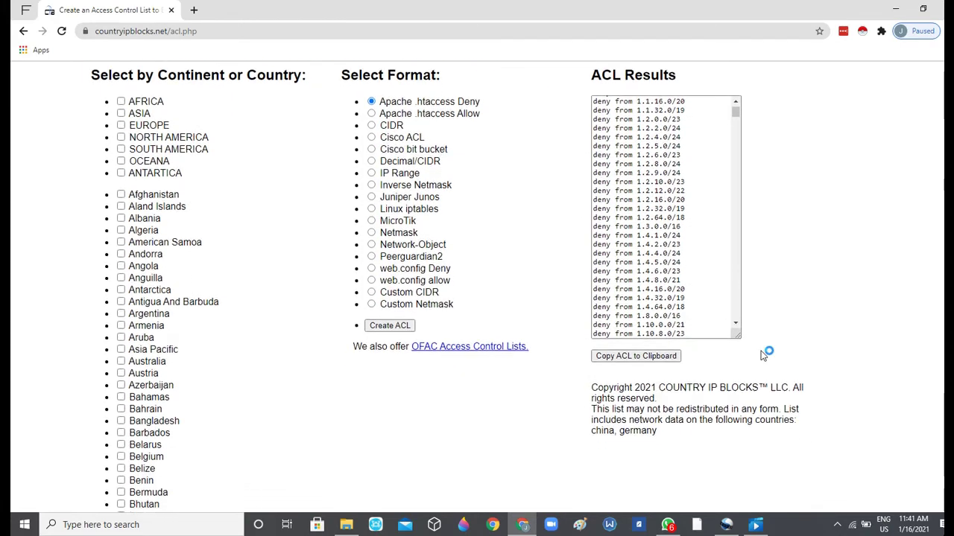
click(647, 301)
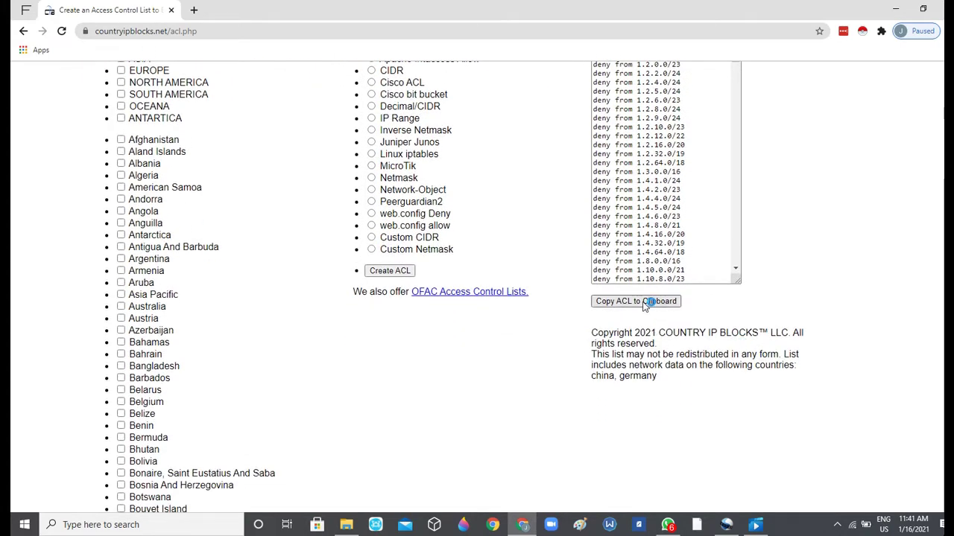
click(646, 304)
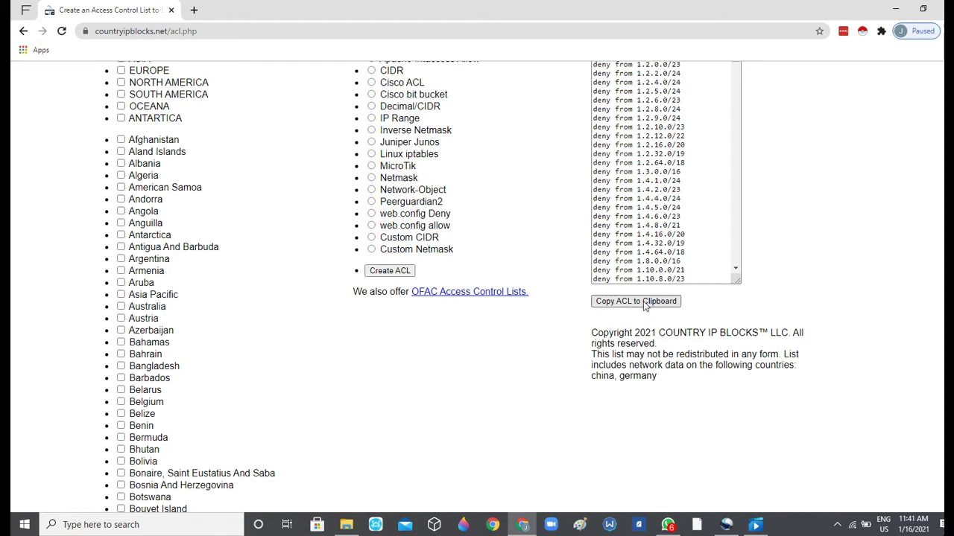
click(645, 304)
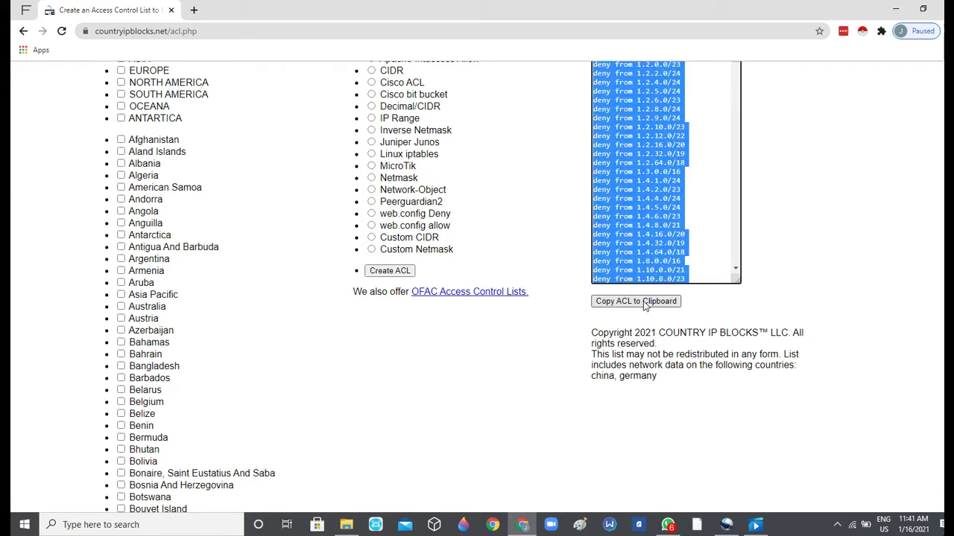
scroll(645, 304, down, 1)
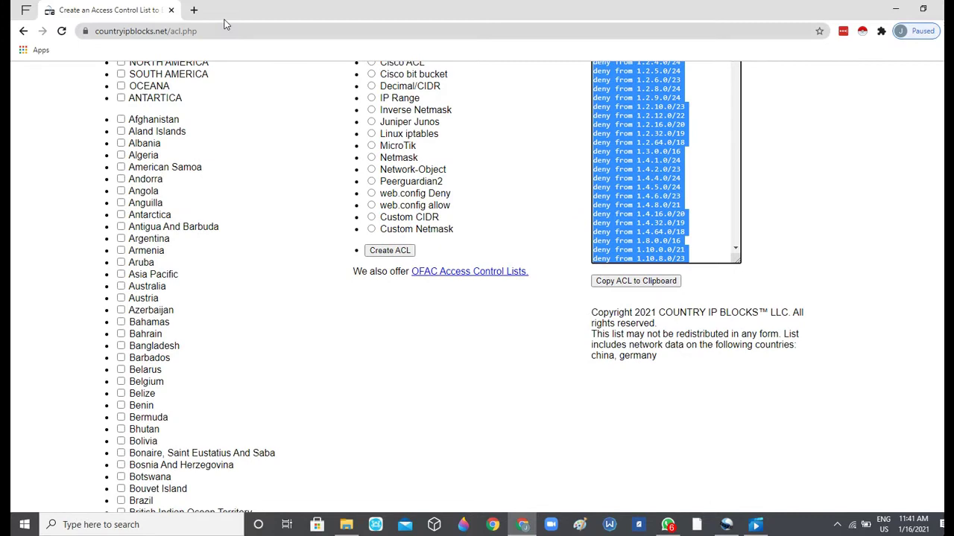
Open techlaunchpad.com.ng/wp-admin/ in a new tab and log in to WordPress with the site username and password.
click(191, 9)
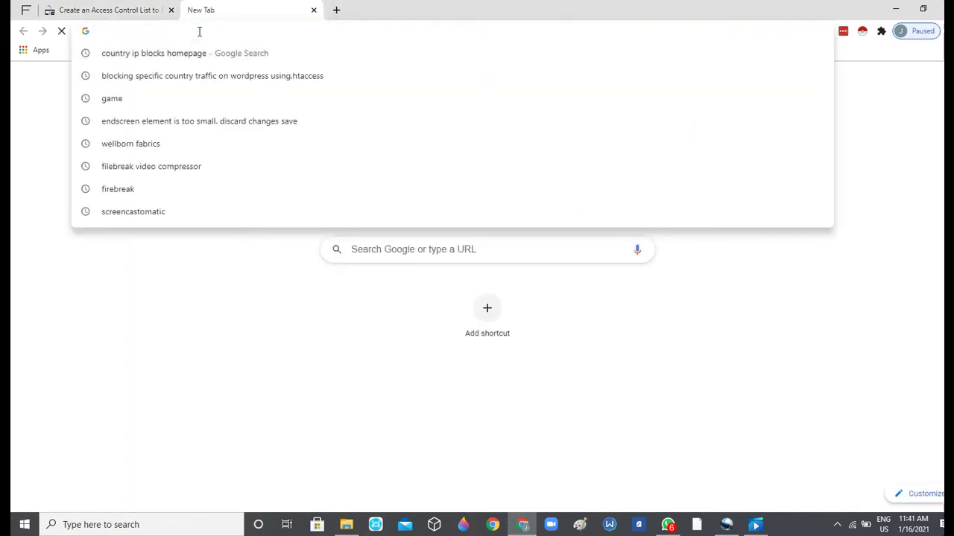
text(tech)
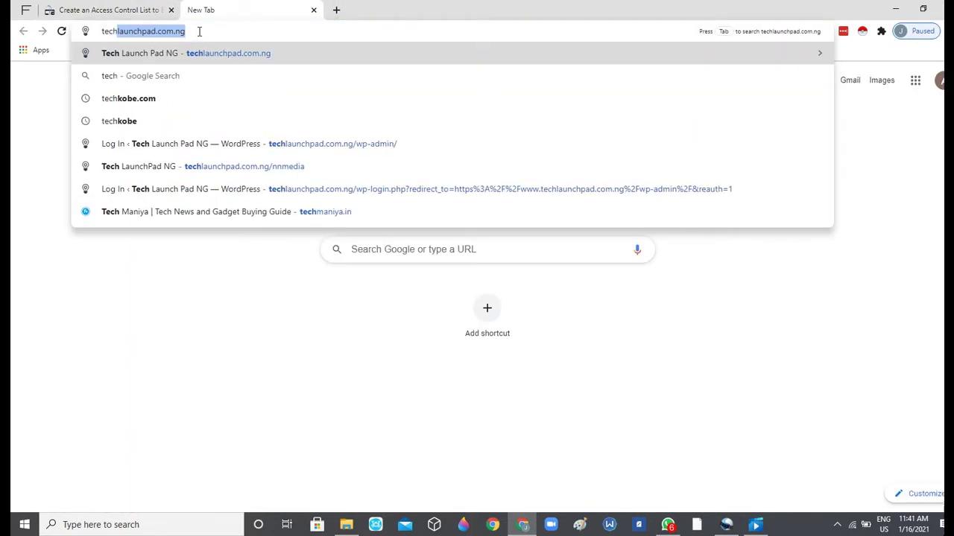
click(201, 143)
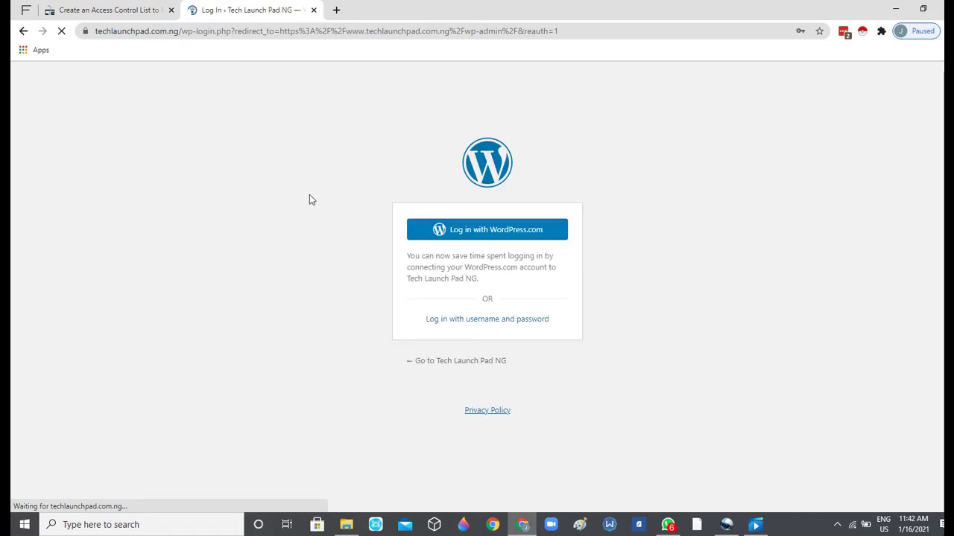
click(494, 324)
click(544, 329)
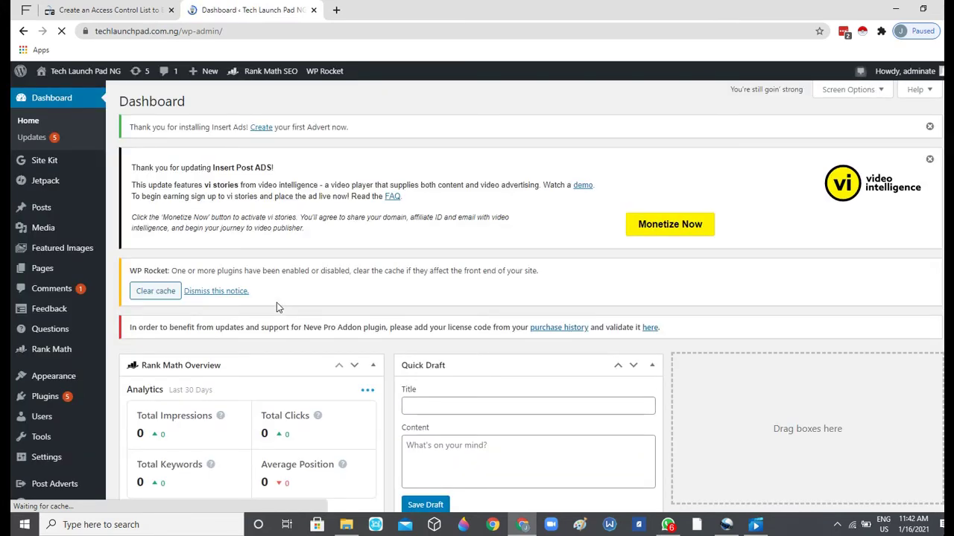
Open the .htaccess editor in Rank Math's General Settings and acknowledge the risks to allow editing the file.
scroll(276, 303, down, 1)
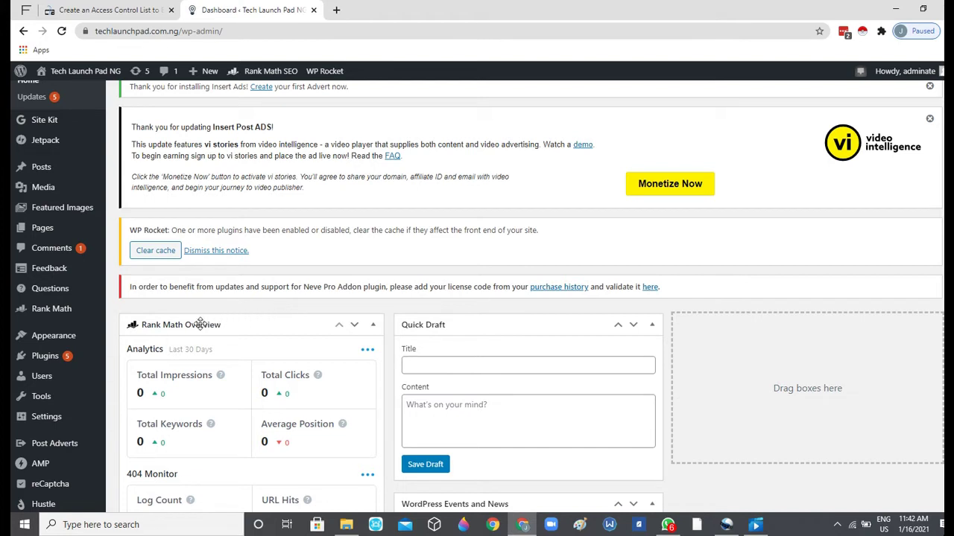
mouse_move(67, 312)
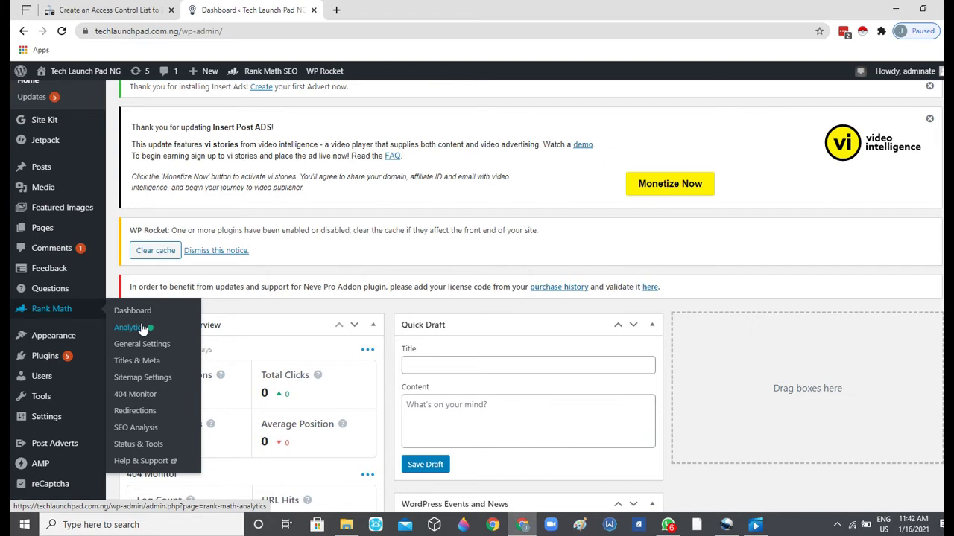
scroll(272, 278, down, 2)
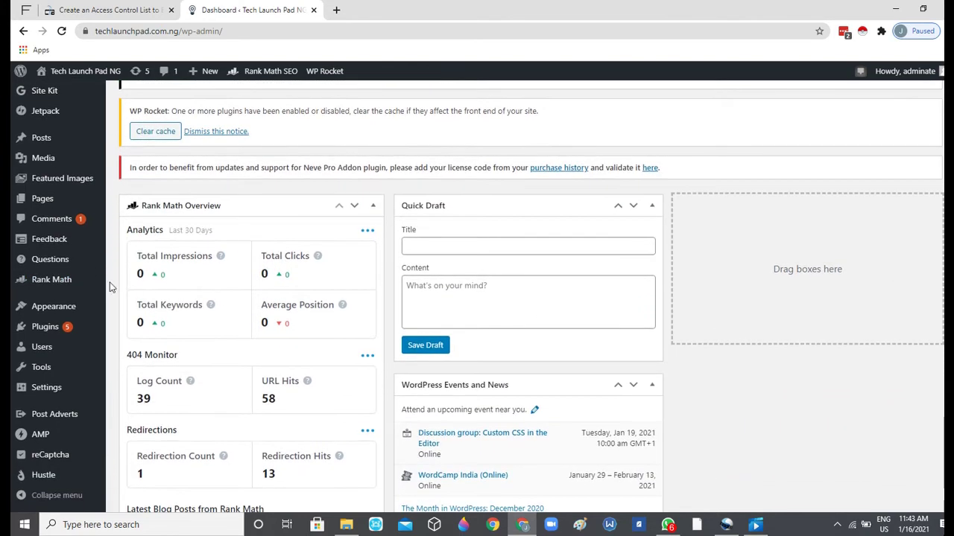
mouse_move(63, 282)
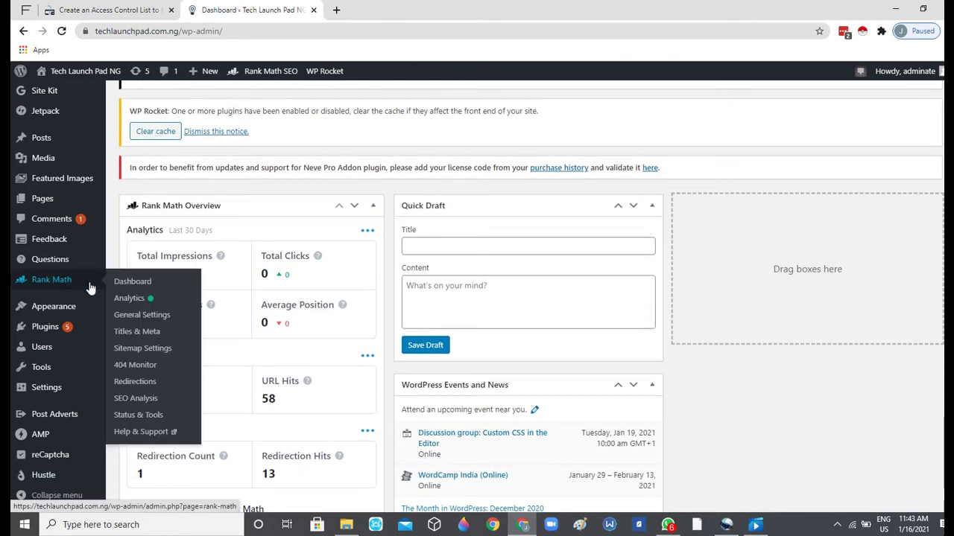
click(142, 316)
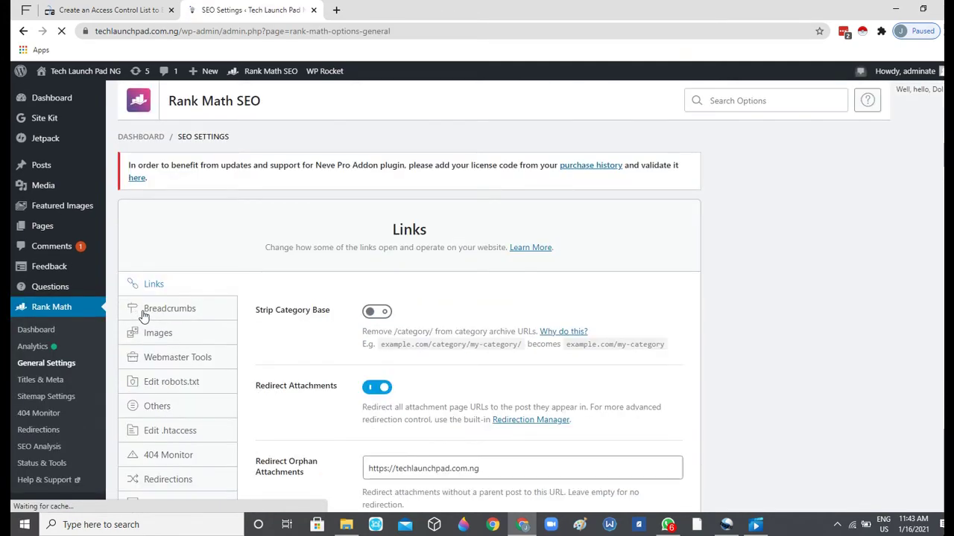
scroll(144, 316, down, 1)
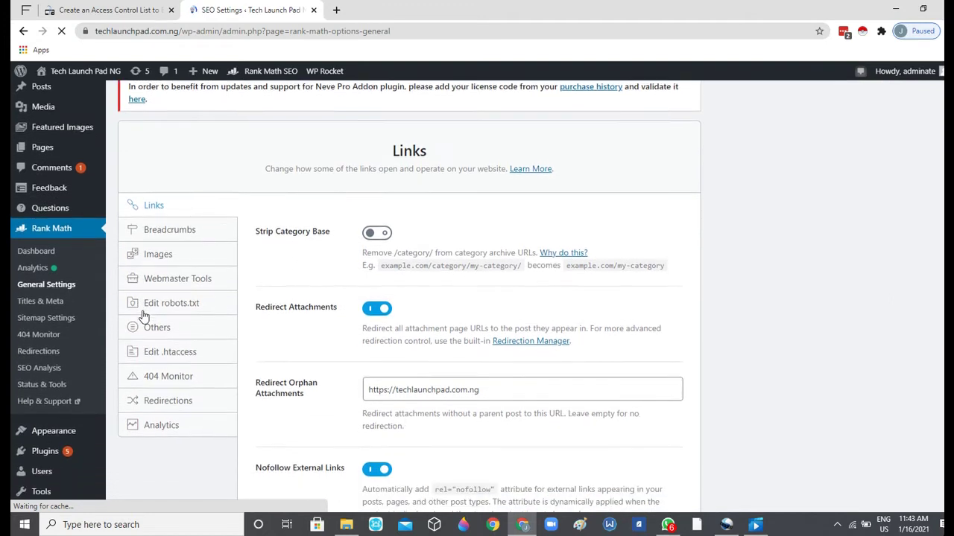
click(162, 356)
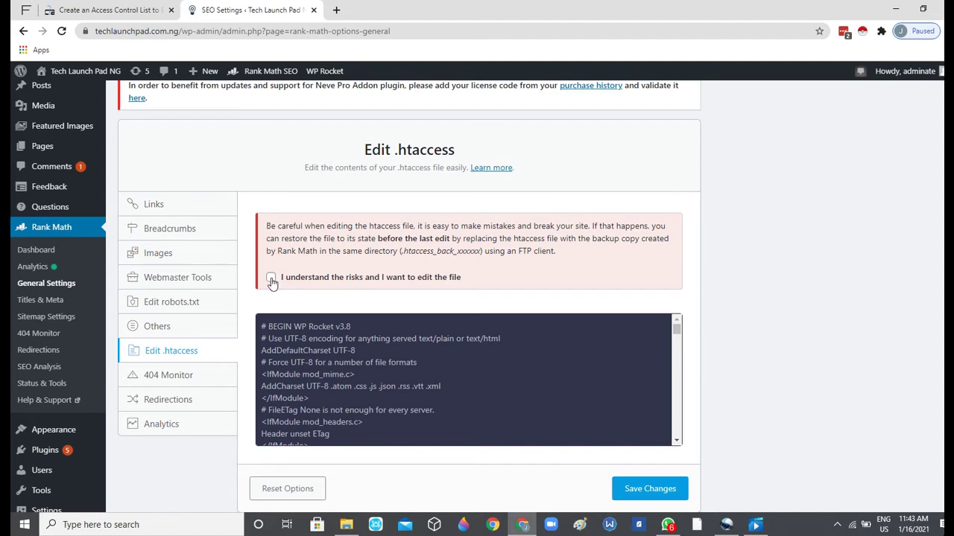
click(271, 278)
Paste the copied deny rules on new lines between the last </IfModule> and # END WordPress, and save the .htaccess changes.
scroll(289, 280, down, 1)
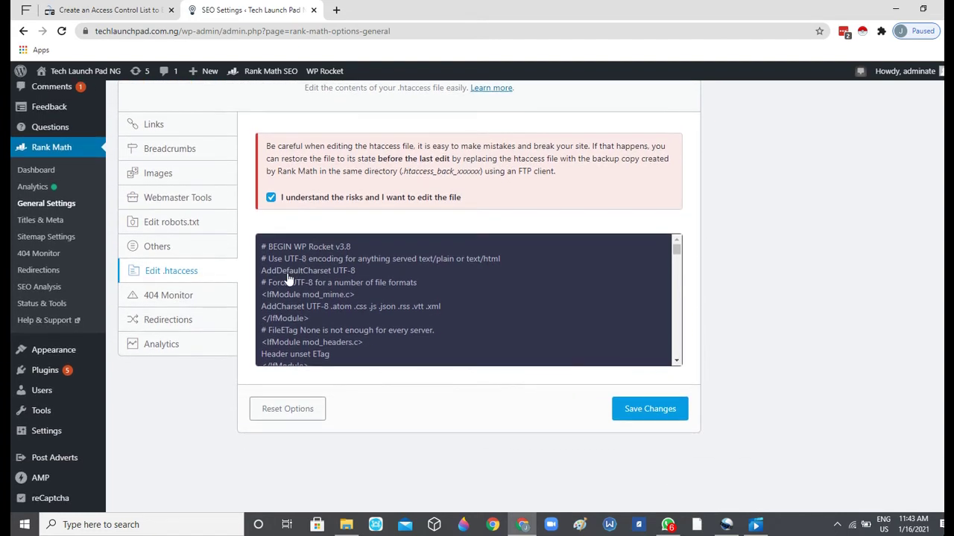
scroll(325, 274, down, 1)
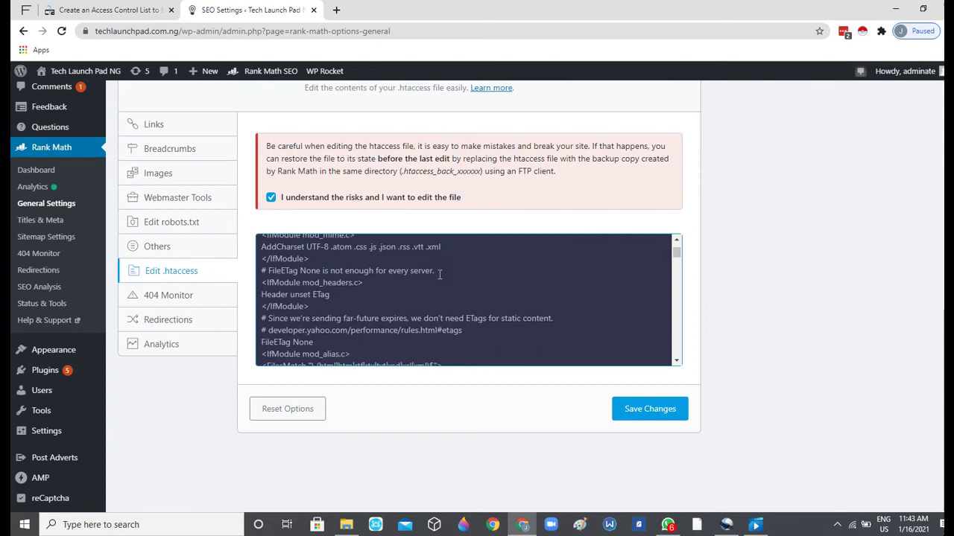
drag(680, 252, 686, 360)
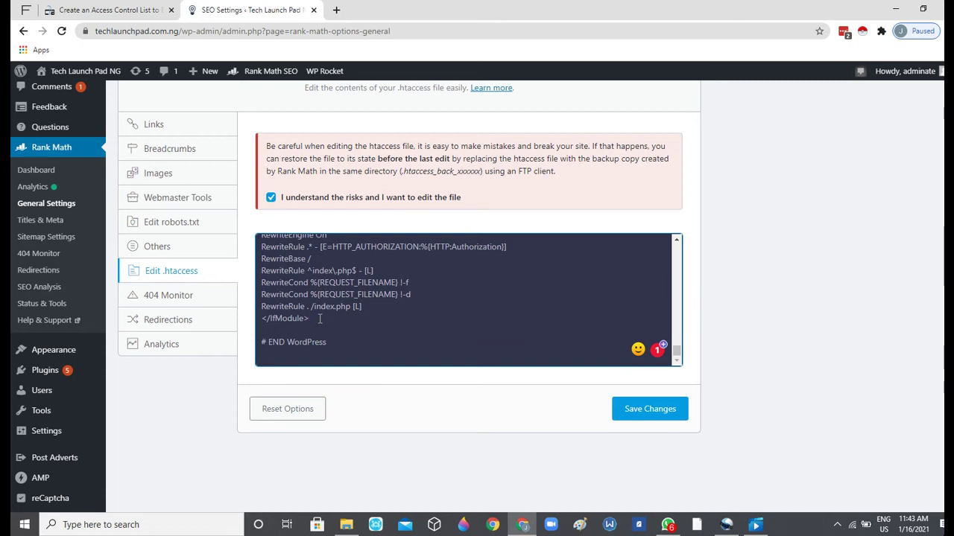
key(Return)
key(Return)
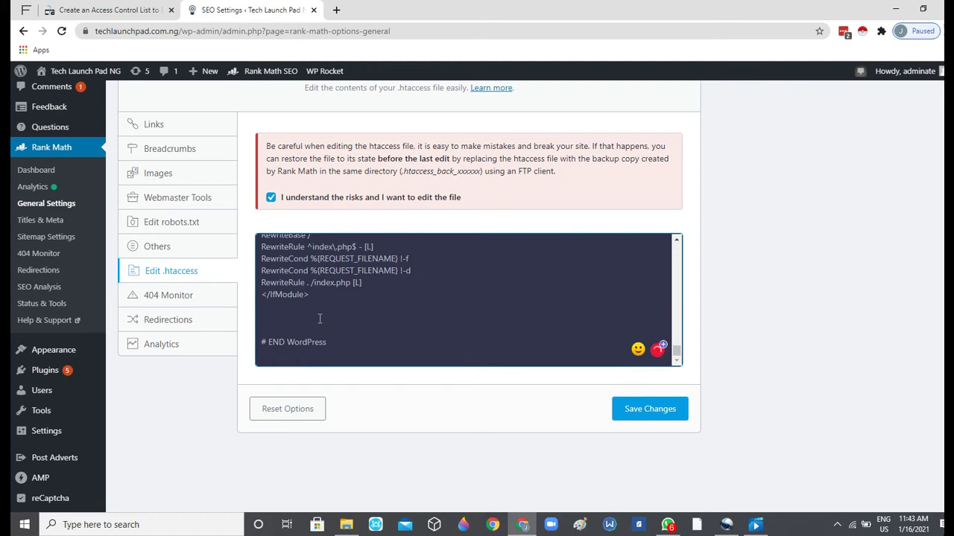
key(ctrl+v)
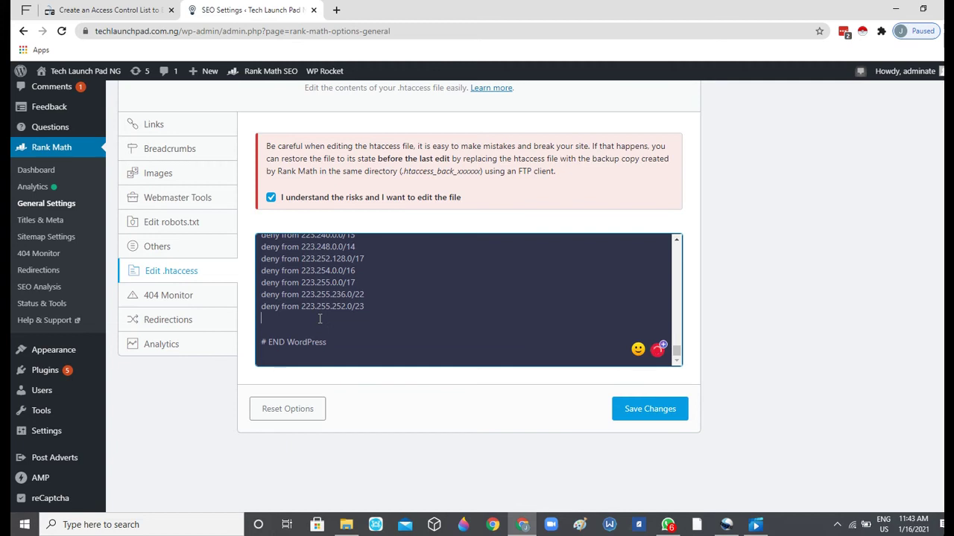
click(651, 409)
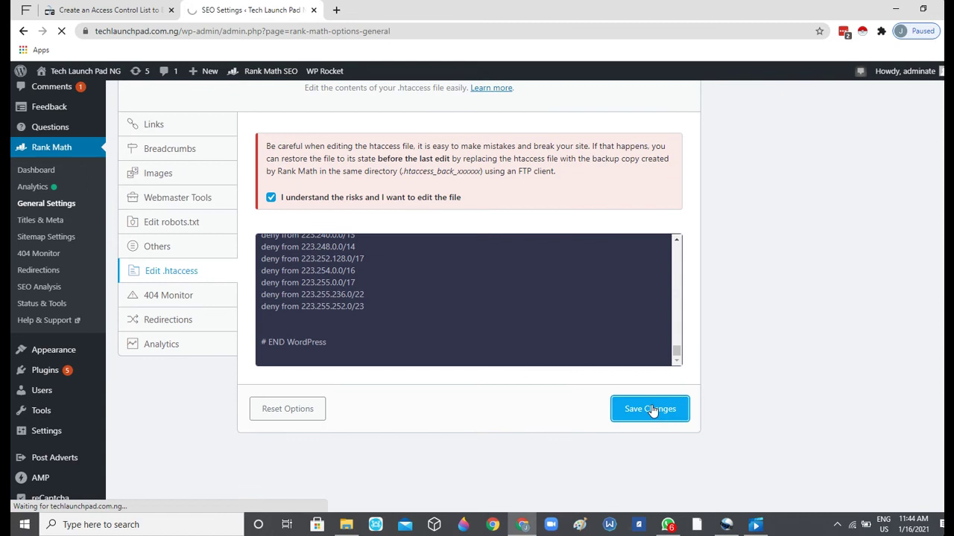